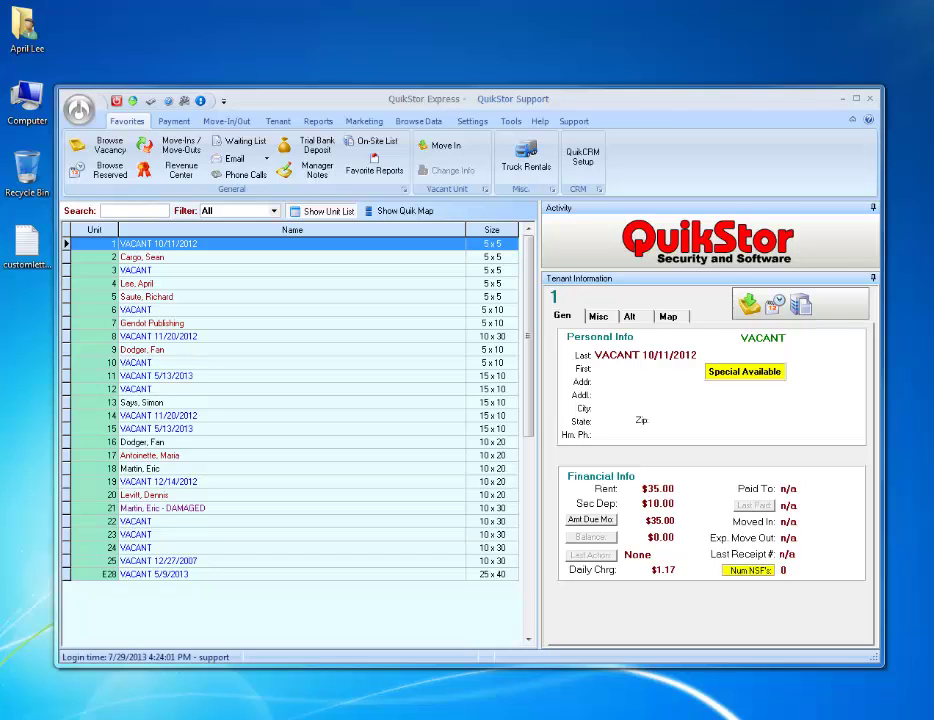
# Open the Word Processing template list from Tools and expand the Custom Letters folder
pyautogui.click(510, 122)
pyautogui.click(100, 152)
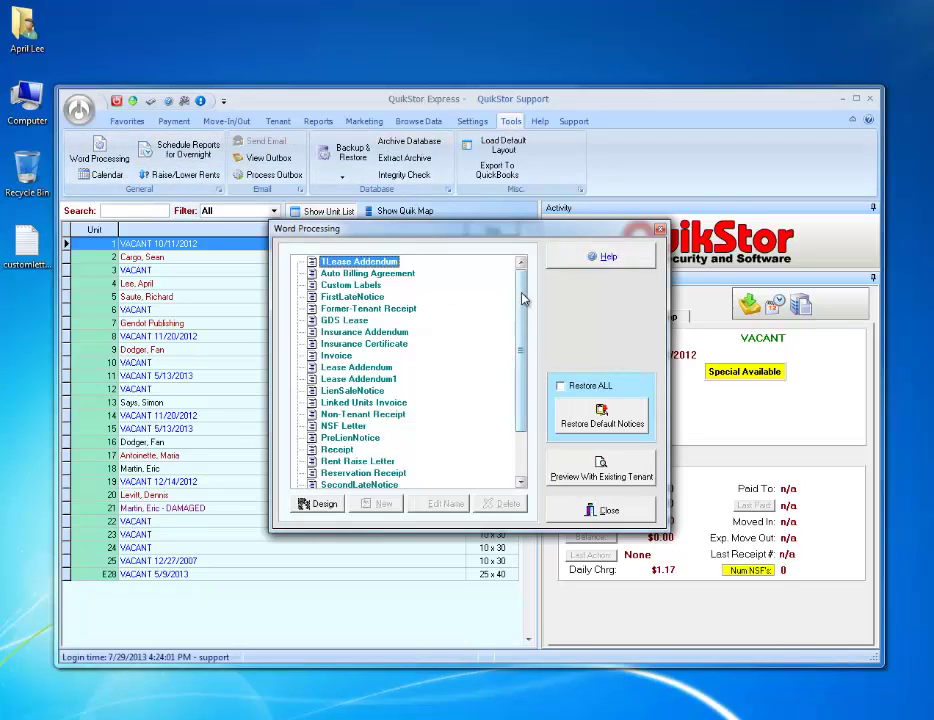
pyautogui.scroll(-2, 521, 296)
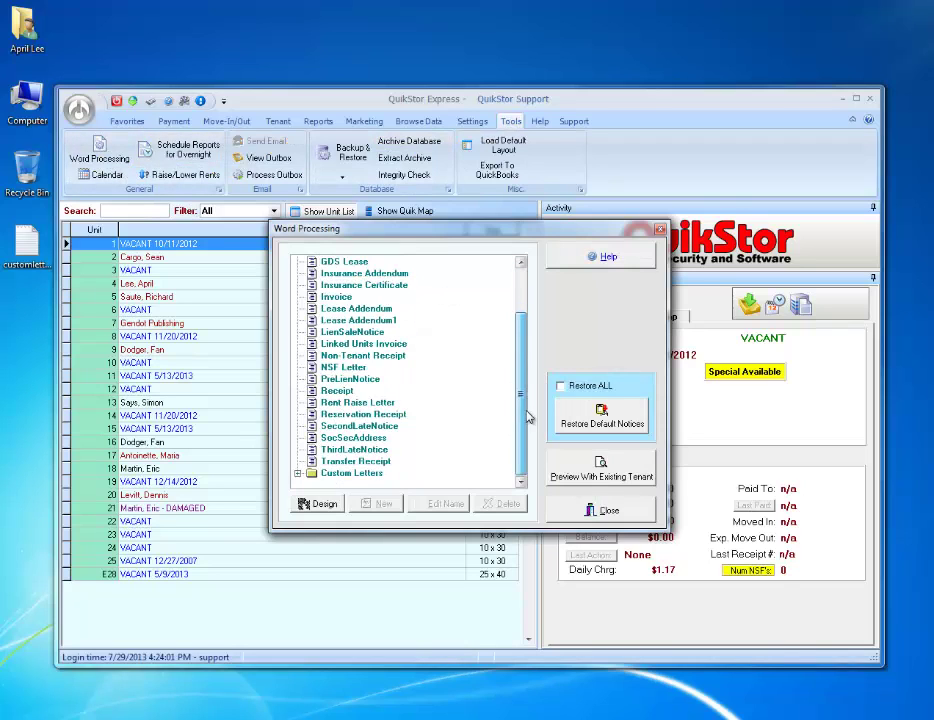
pyautogui.click(298, 475)
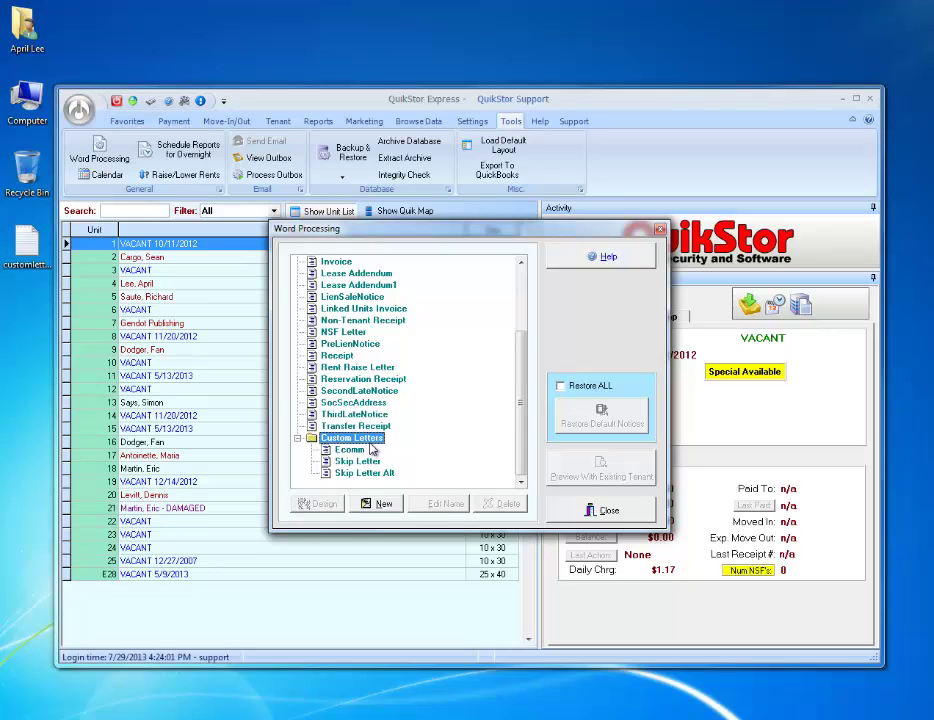
# Add a new custom letter named 'Former Tenant Discount' and open it in the Designer
pyautogui.click(380, 504)
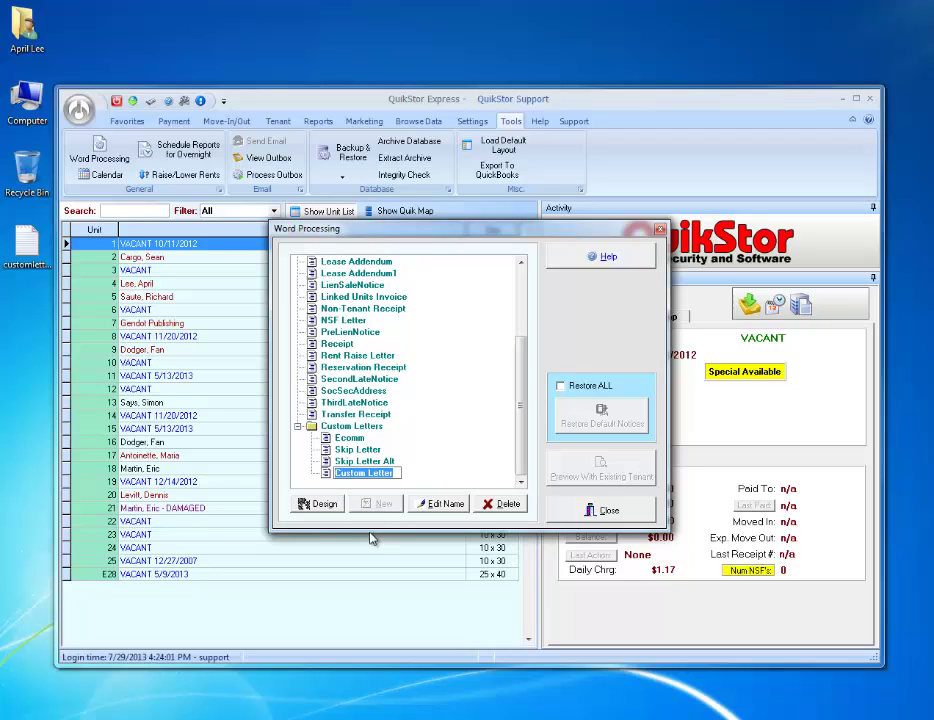
pyautogui.write('For')
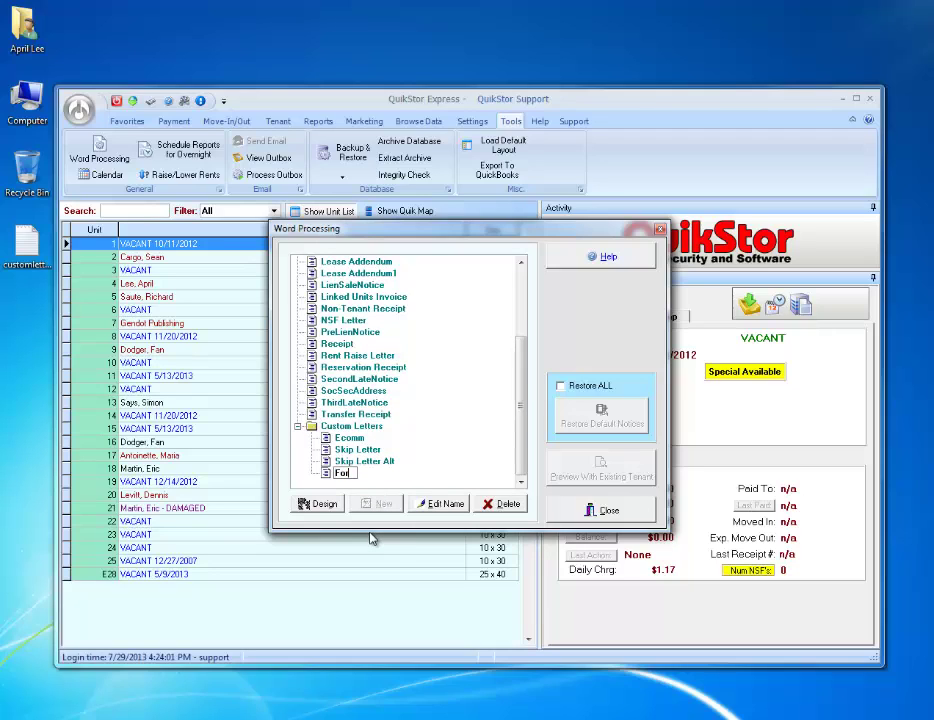
pyautogui.write('mer Tenant Discount')
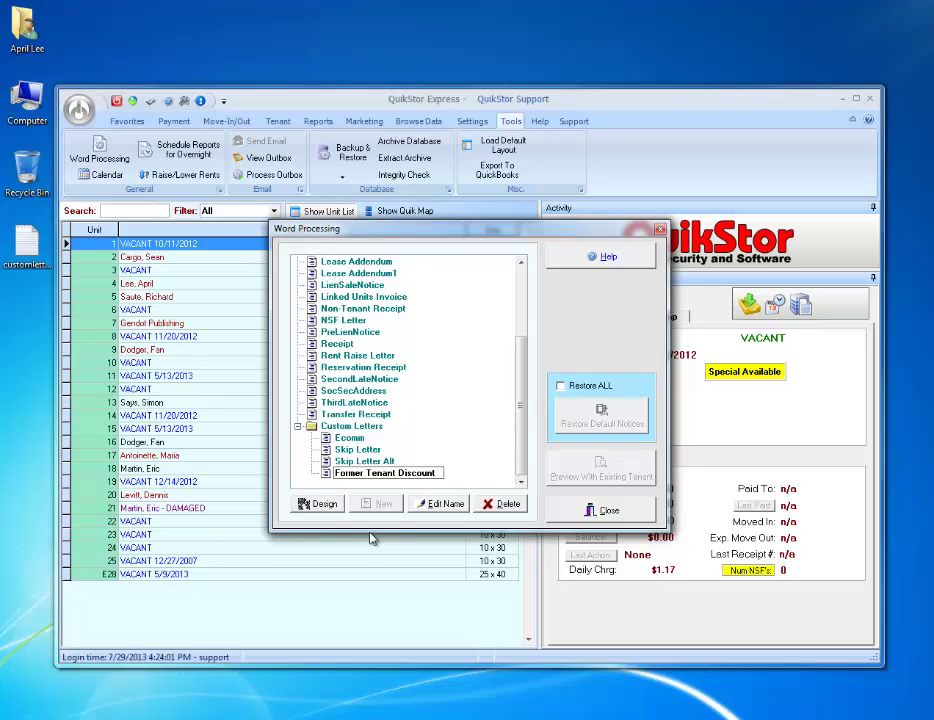
pyautogui.click(323, 504)
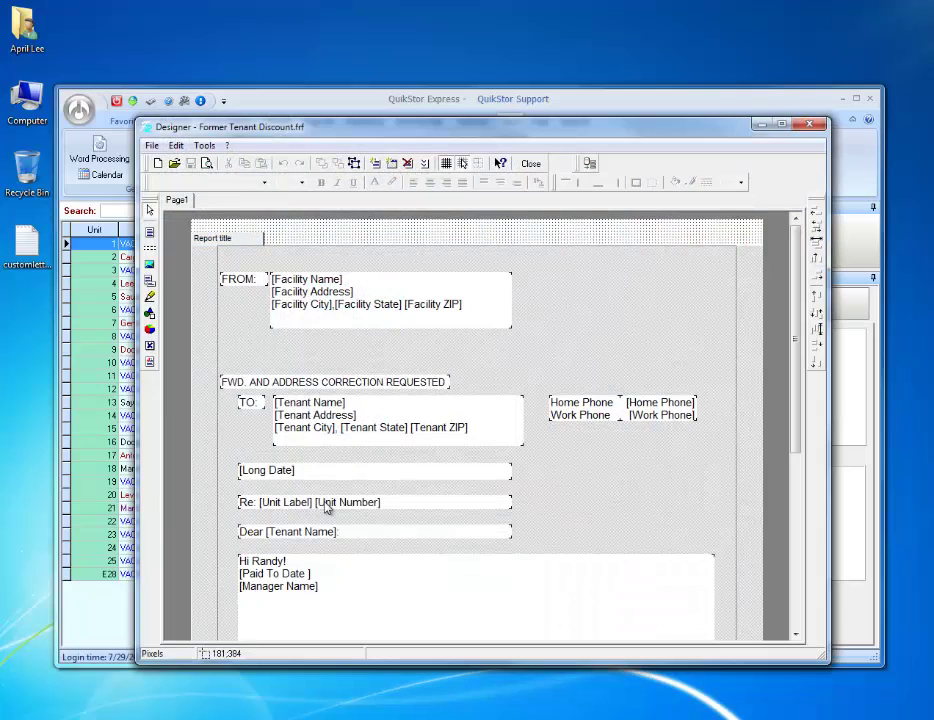
# In the maximized Designer, delete the Re: unit line and move the Dear greeting and body block up
pyautogui.click(782, 124)
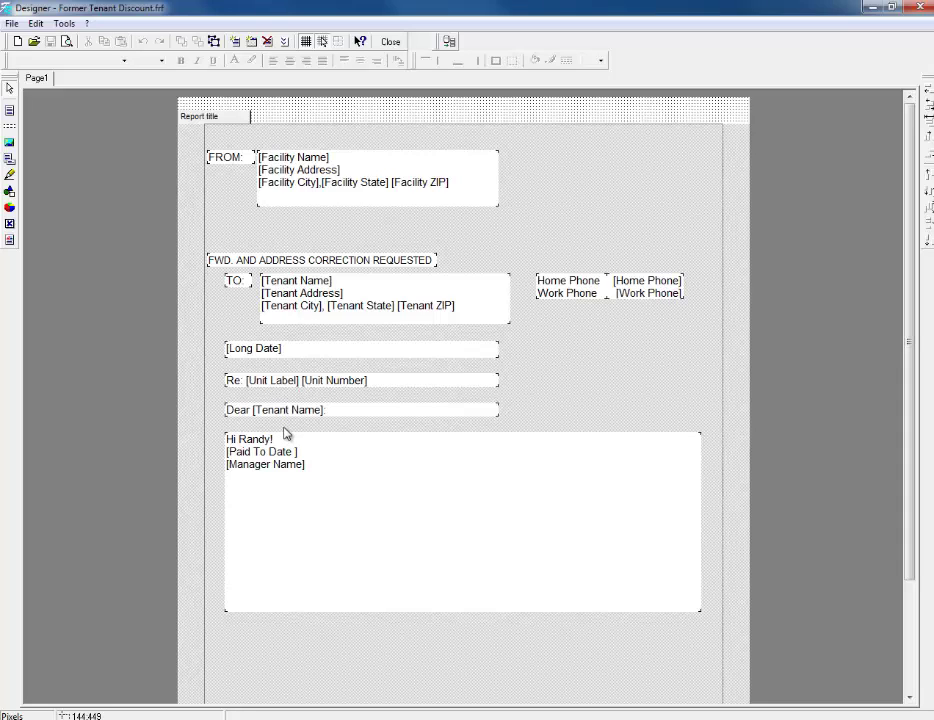
pyautogui.click(399, 384)
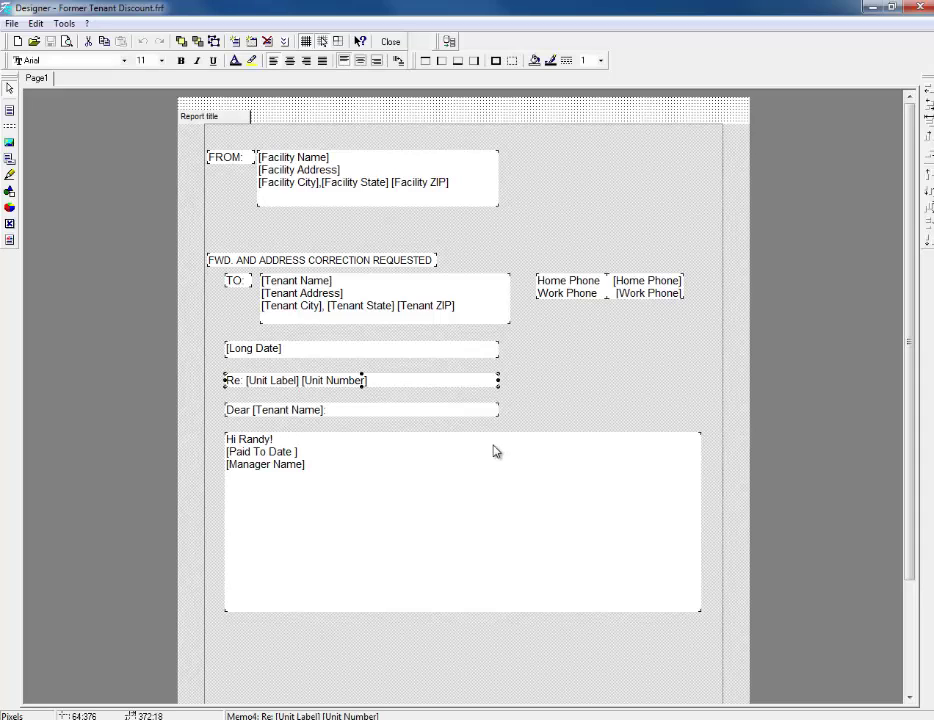
pyautogui.press('Delete')
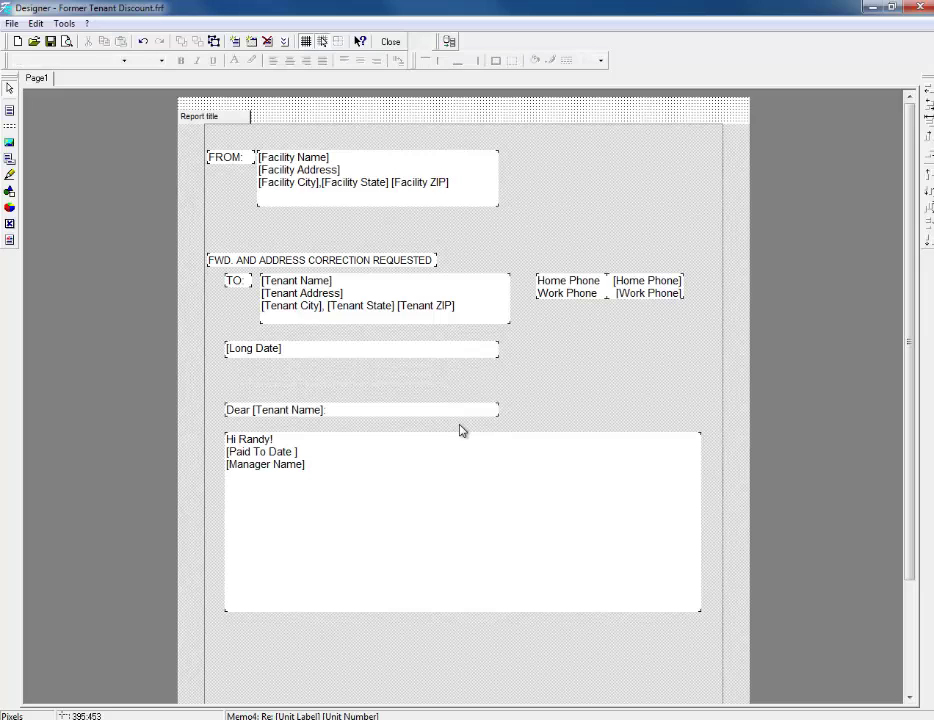
pyautogui.click(455, 418)
pyautogui.moveTo(455, 418); pyautogui.dragTo(455, 387)
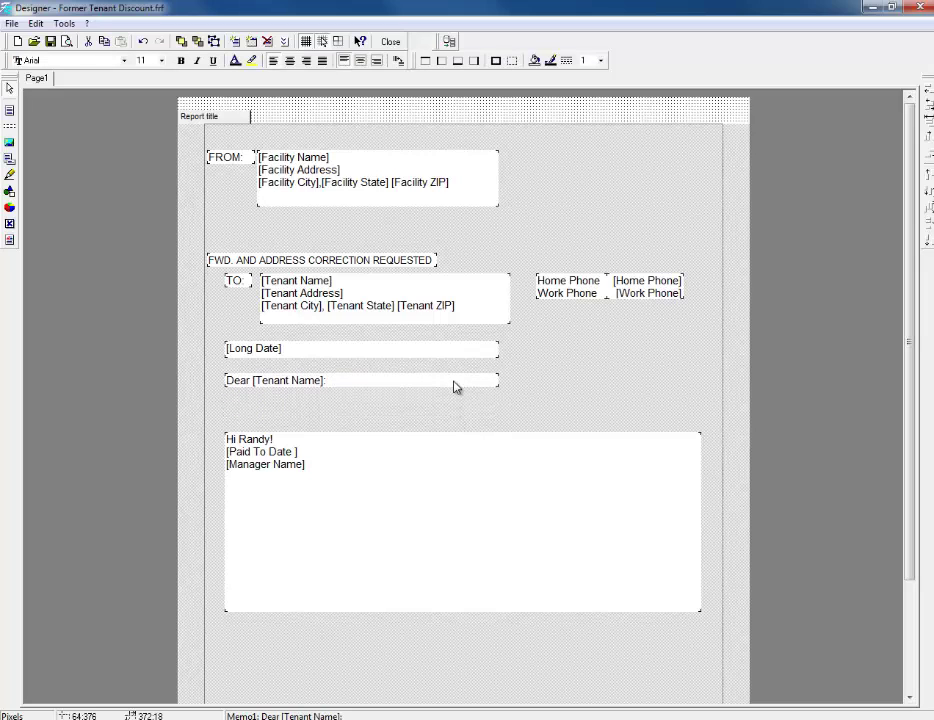
pyautogui.click(488, 523)
pyautogui.moveTo(548, 559); pyautogui.dragTo(548, 523)
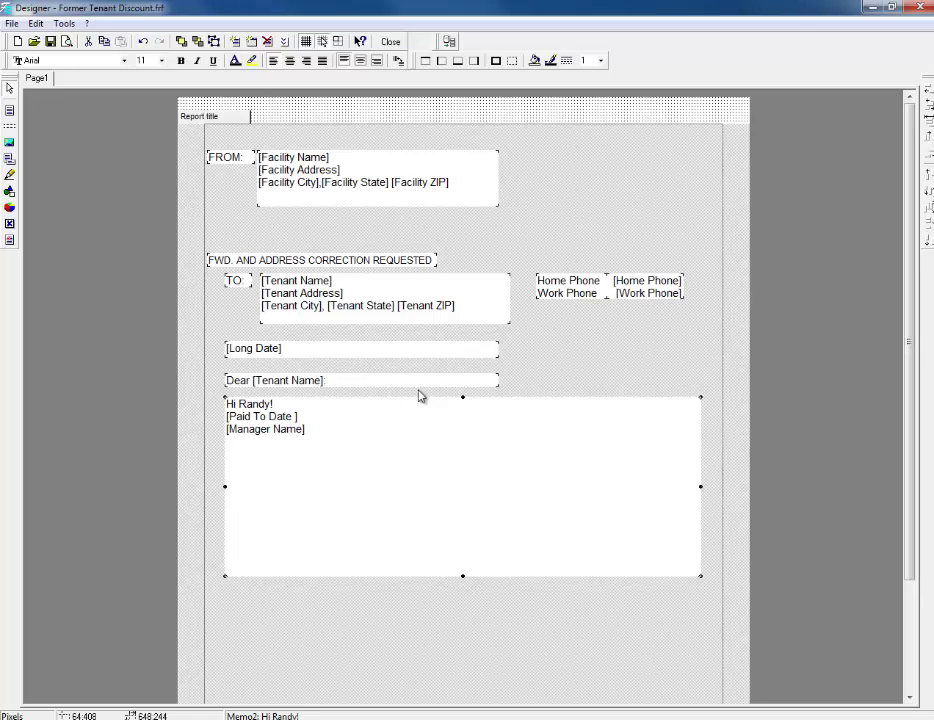
# Open customletter.txt from the desktop in Notepad and select its three paragraphs, 'This is' to 'from you.'
pyautogui.click(920, 7)
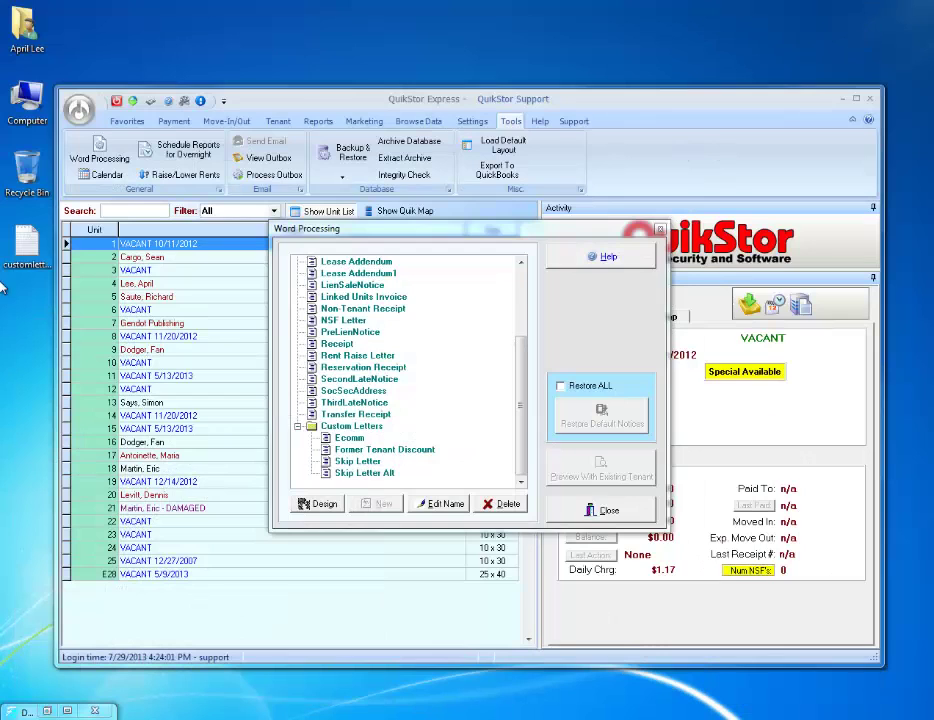
pyautogui.doubleClick(27, 240)
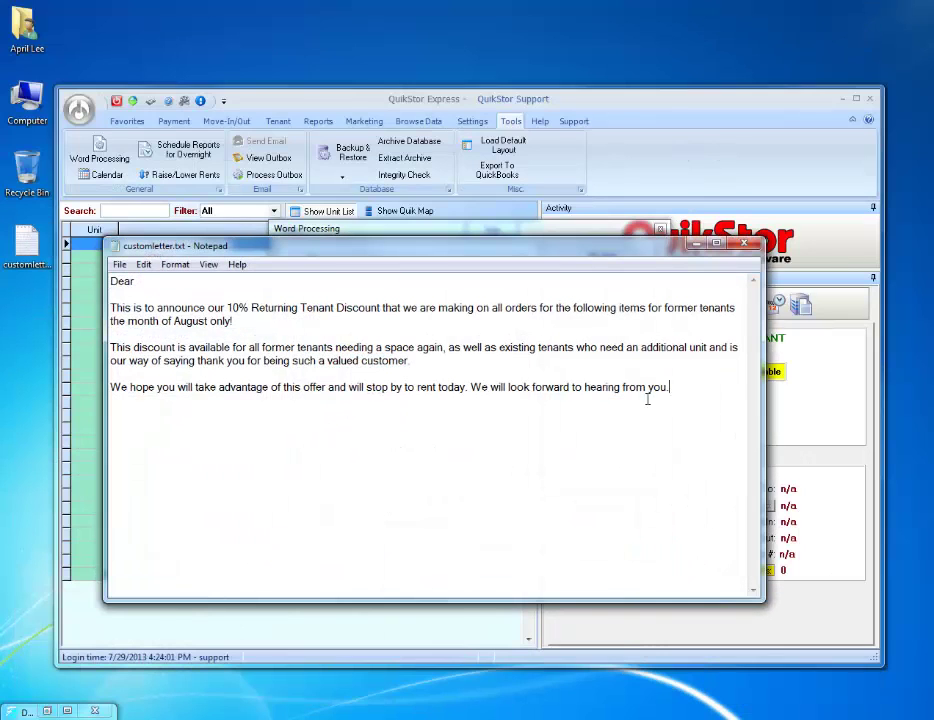
pyautogui.moveTo(668, 388); pyautogui.dragTo(45, 311)
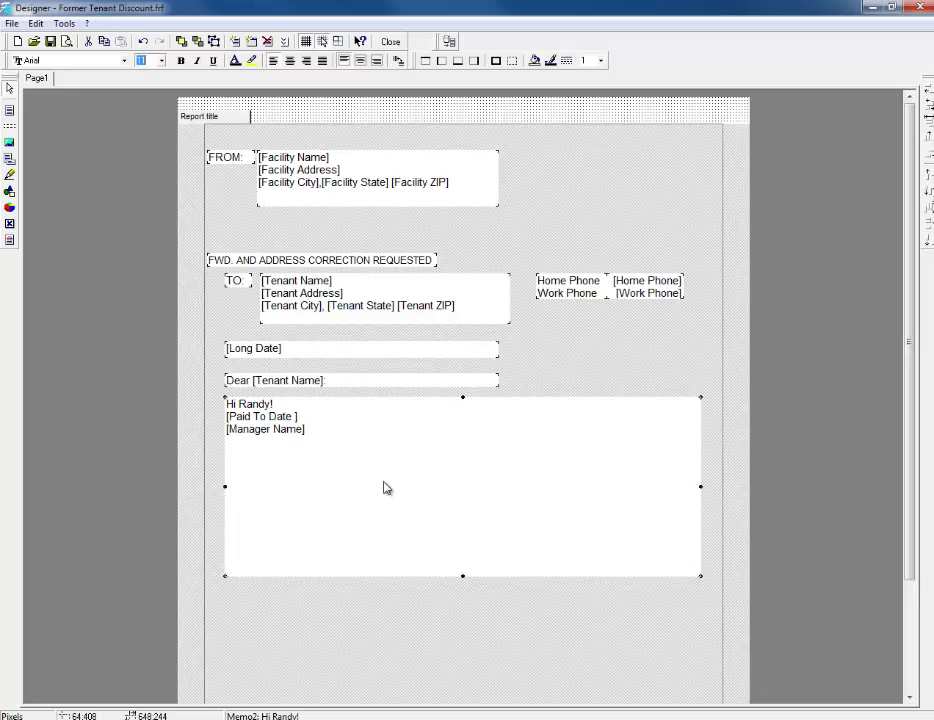
# Overwrite the body memo's placeholder text with the pasted three discount paragraphs and accept it
pyautogui.doubleClick(387, 488)
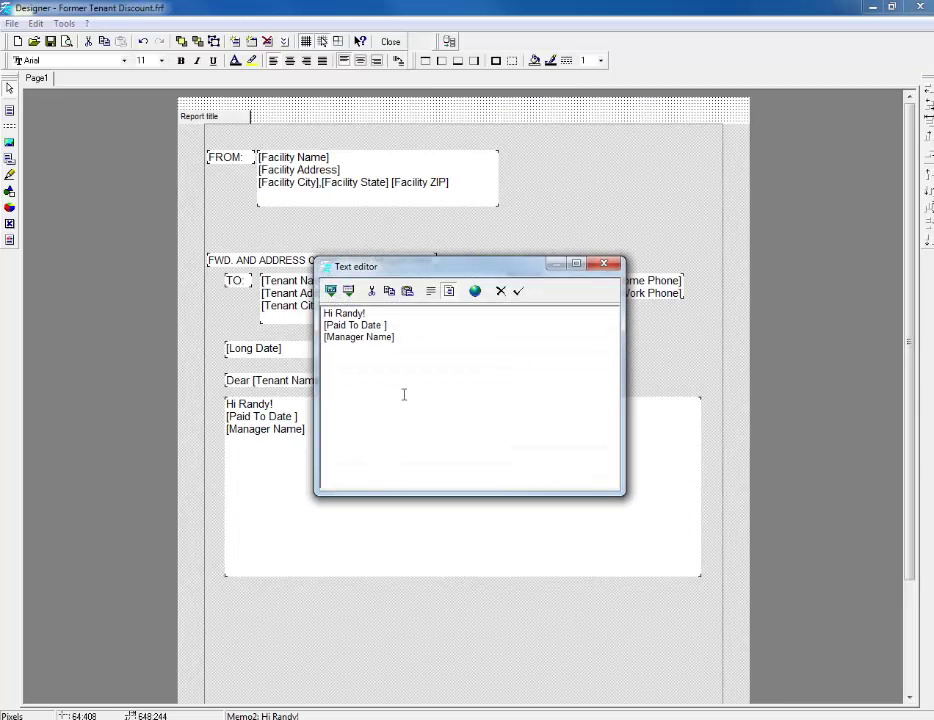
pyautogui.hotkey('ctrl', 'a')
pyautogui.hotkey('ctrl', 'v')
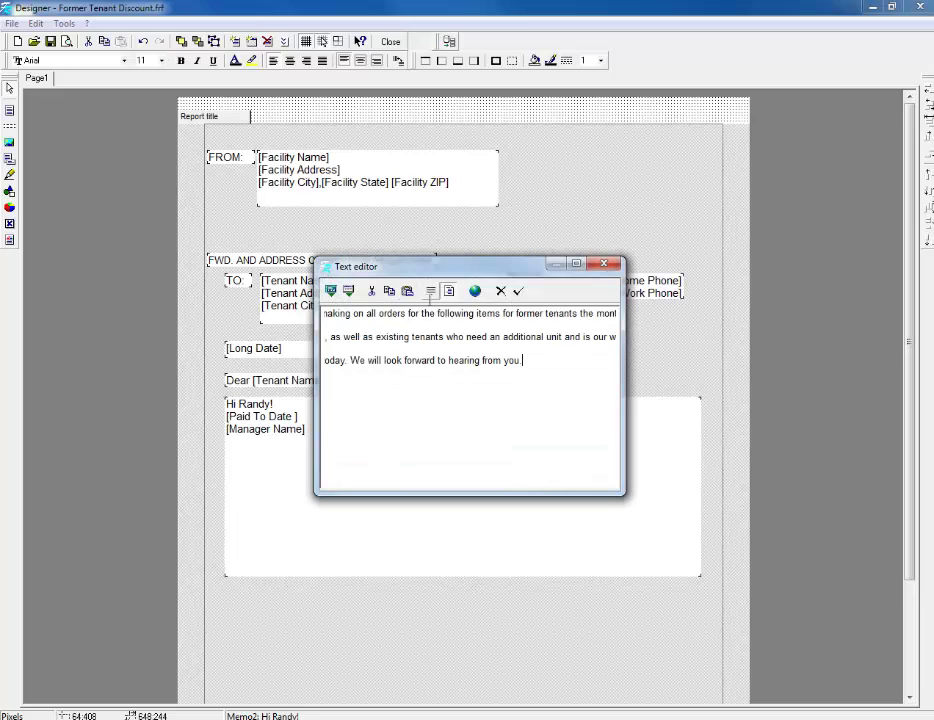
pyautogui.click(517, 292)
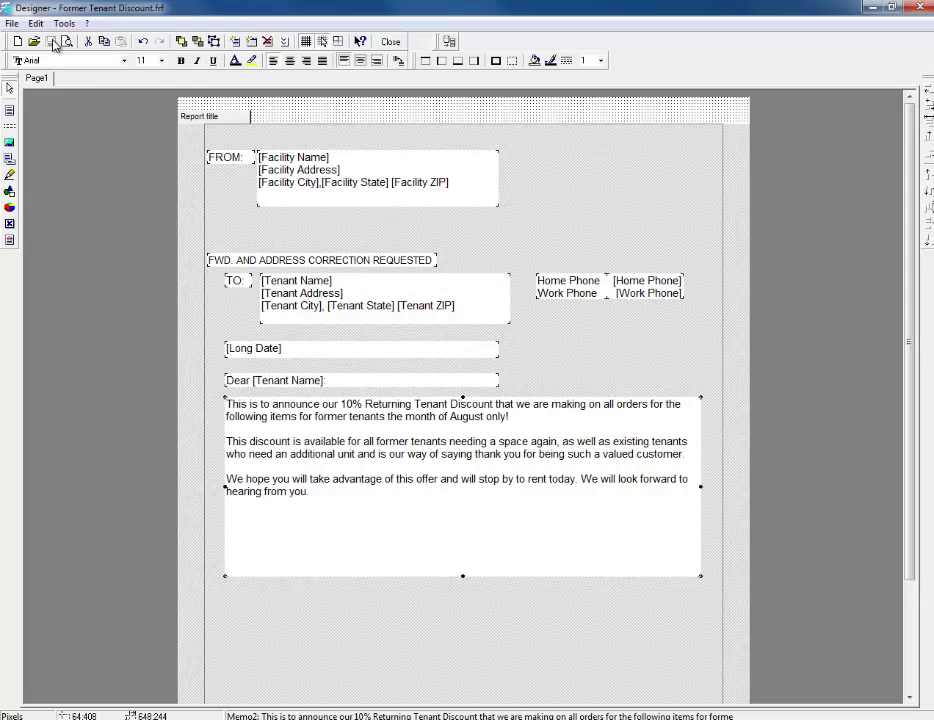
# Close the Designer and Word Processing list, then open Custom Letters\Labels from the Tenant tab
pyautogui.click(390, 41)
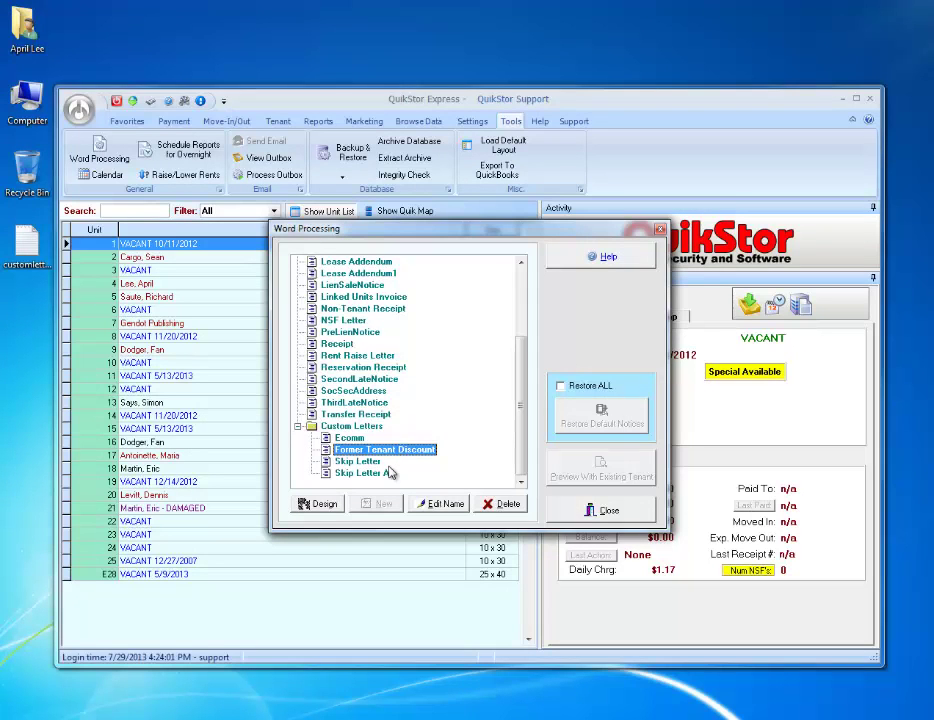
pyautogui.click(588, 512)
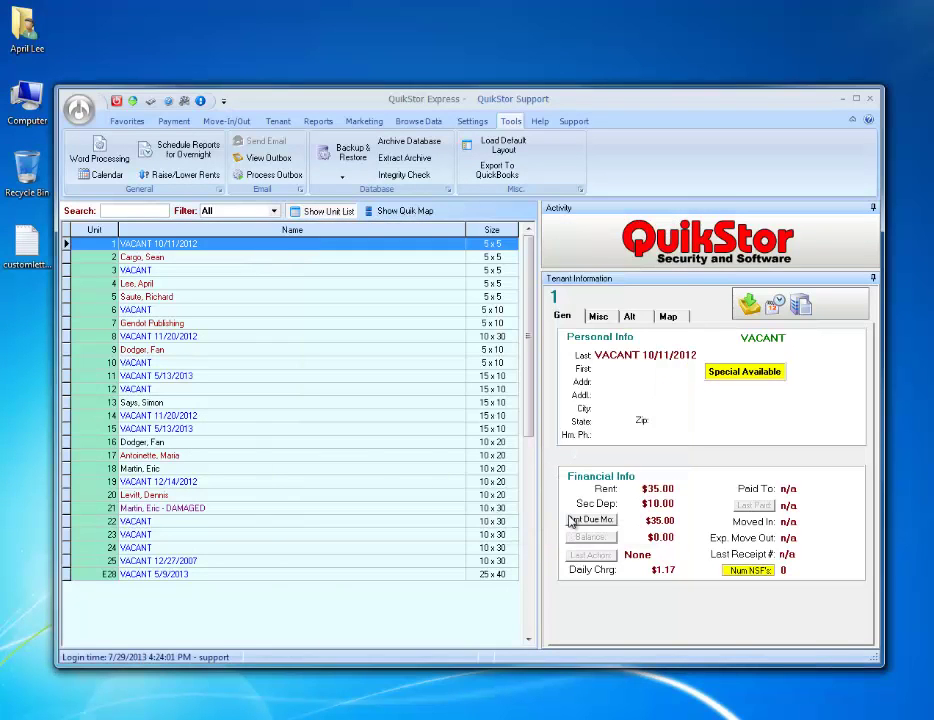
pyautogui.click(278, 121)
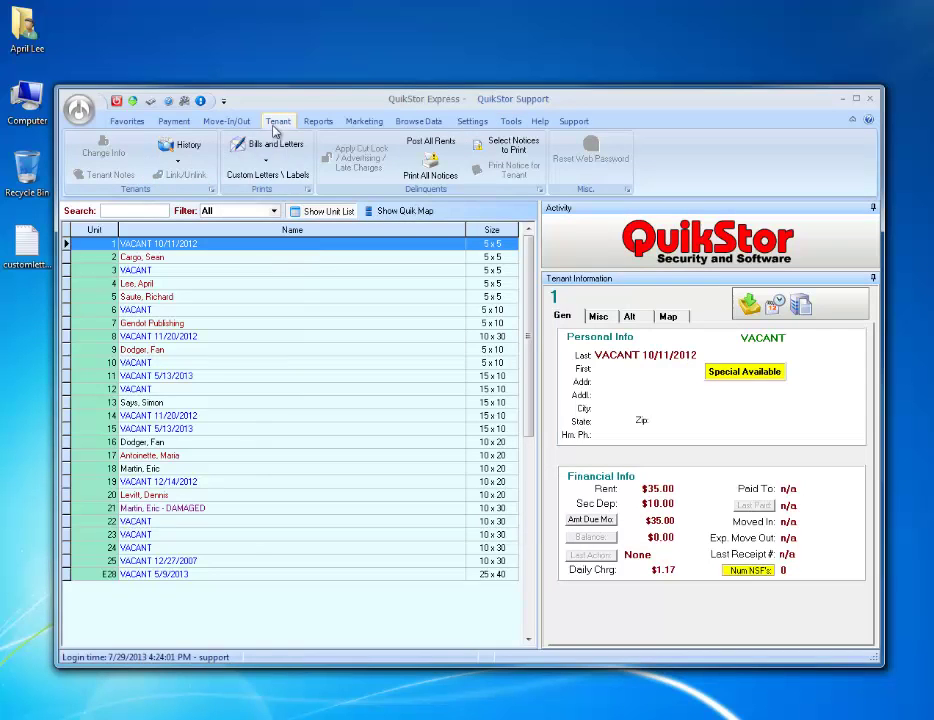
pyautogui.click(287, 177)
pyautogui.moveTo(345, 210); pyautogui.dragTo(348, 271)
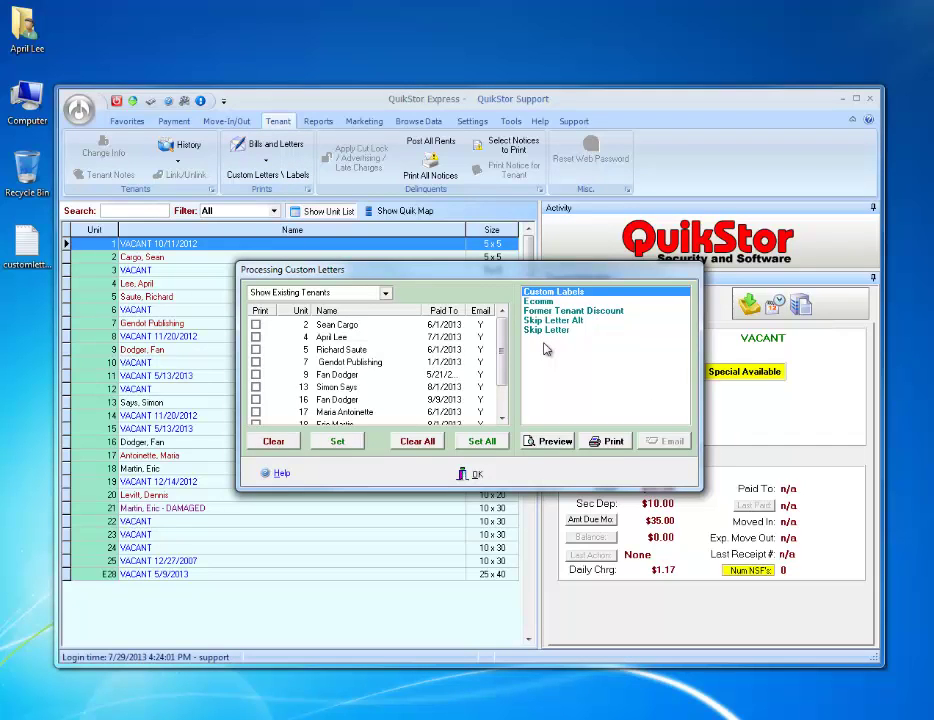
# Set the tenant filter dropdown to Show Former Tenants
pyautogui.click(385, 294)
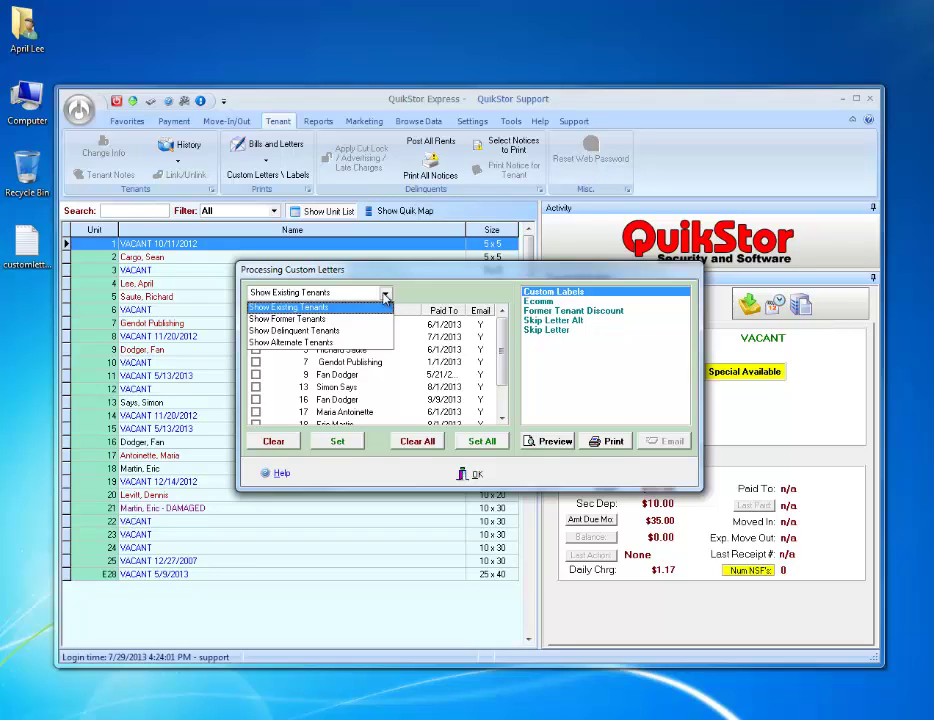
pyautogui.click(275, 320)
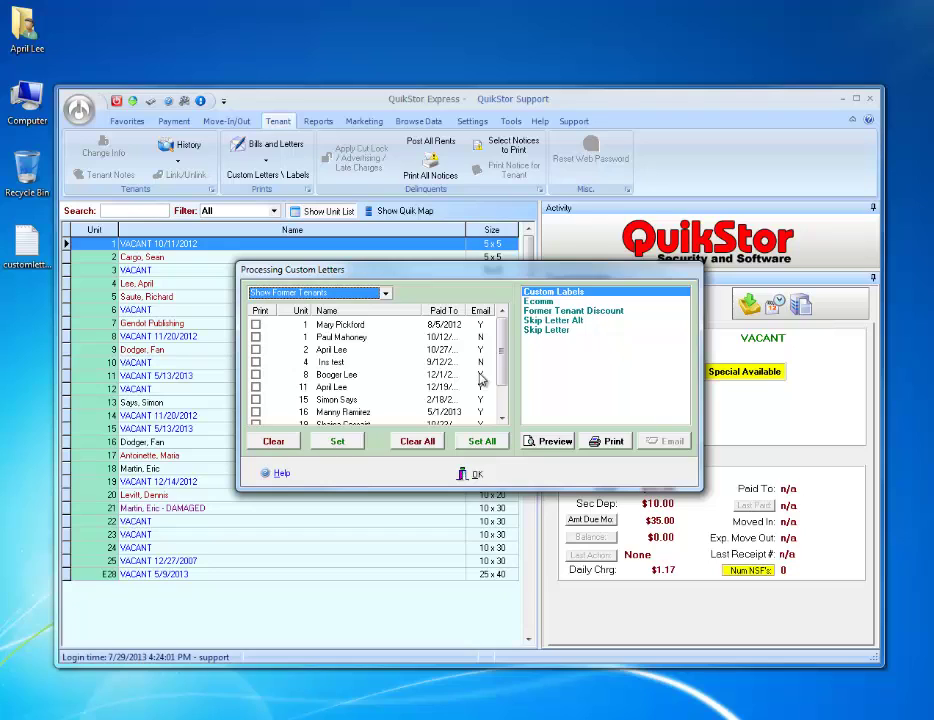
# Mark all former tenants except the first and unit 15, and select the Former Tenant Discount letter
pyautogui.click(482, 441)
pyautogui.click(256, 324)
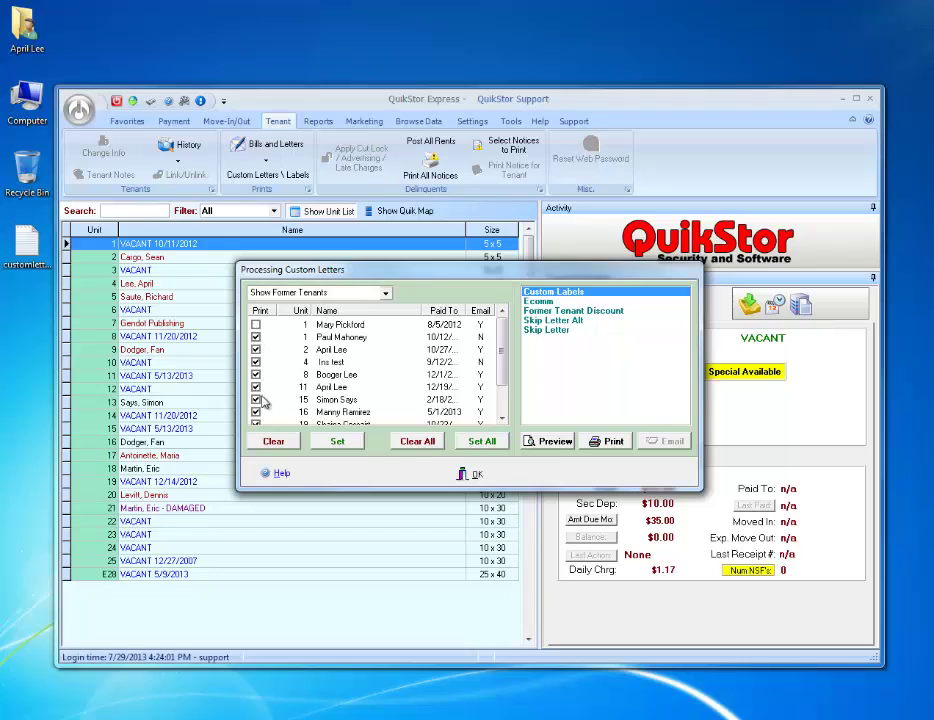
pyautogui.click(256, 399)
pyautogui.click(544, 313)
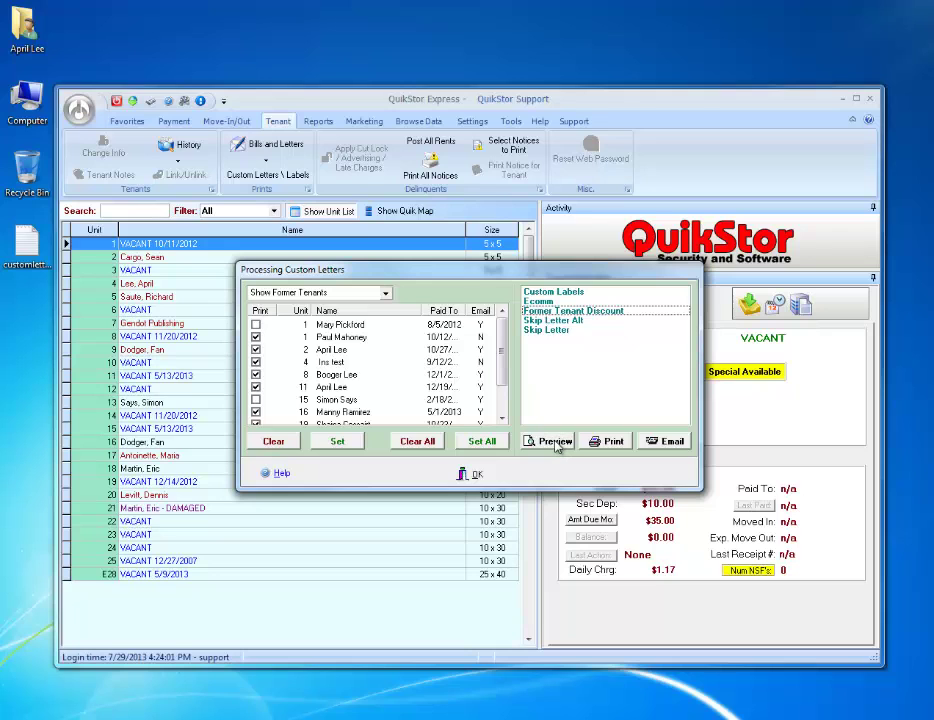
# Preview the Former Tenant Discount letter for the marked former tenants
pyautogui.click(565, 311)
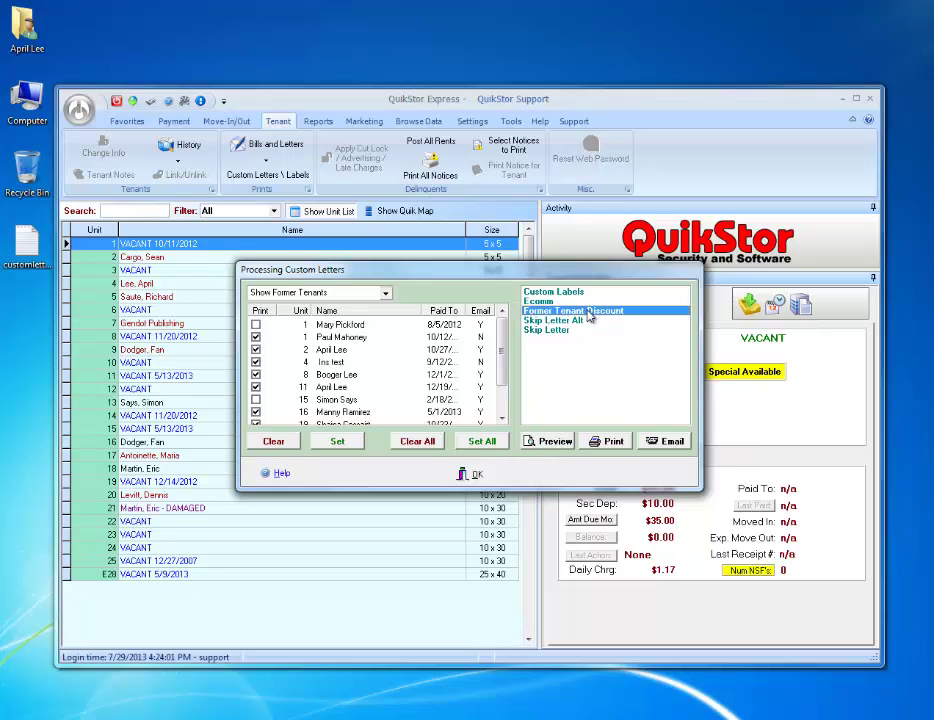
pyautogui.click(537, 444)
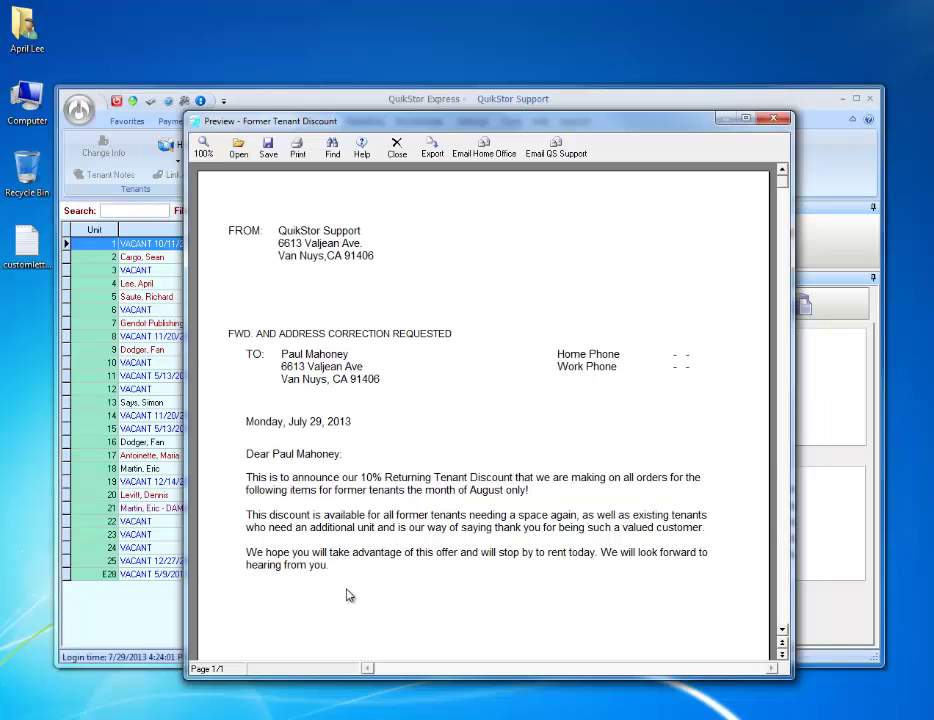
# Close the letter preview, then confirm the Processing Custom Letters dialog with OK
pyautogui.click(397, 158)
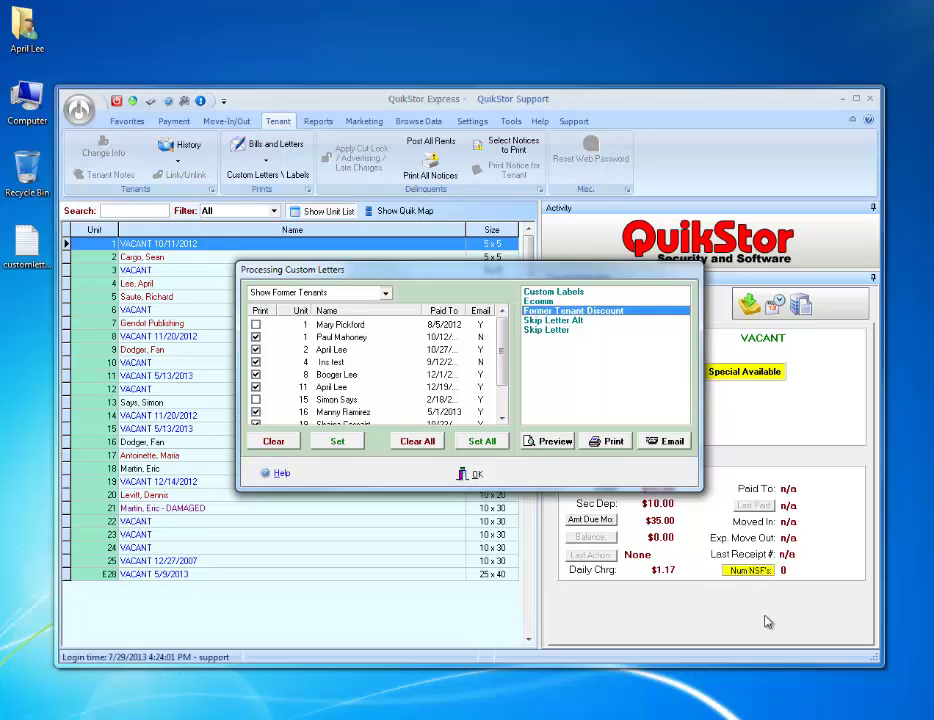
pyautogui.click(472, 474)
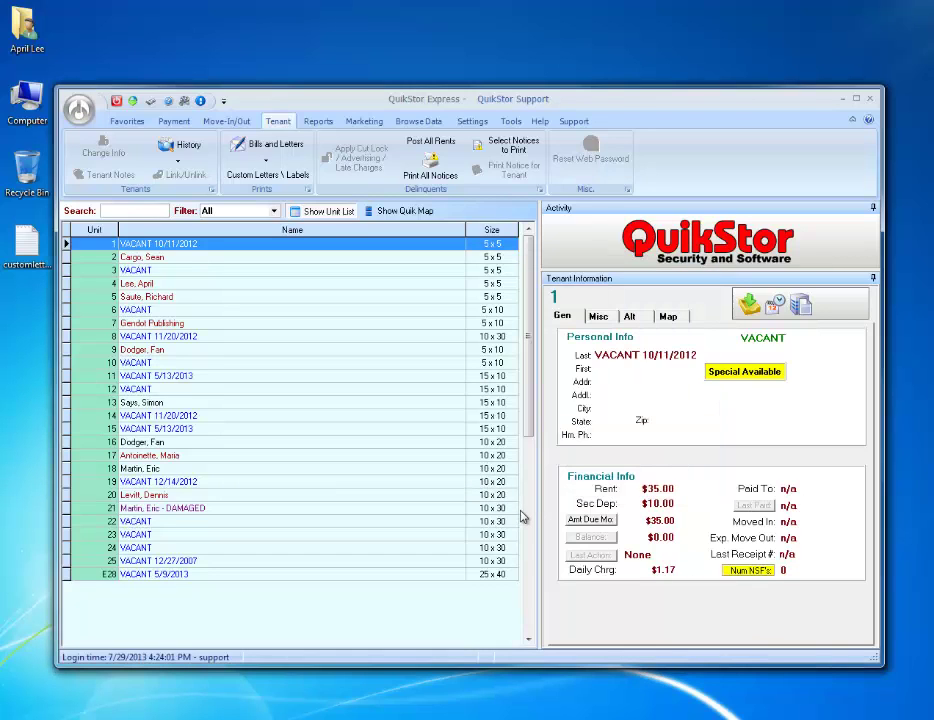